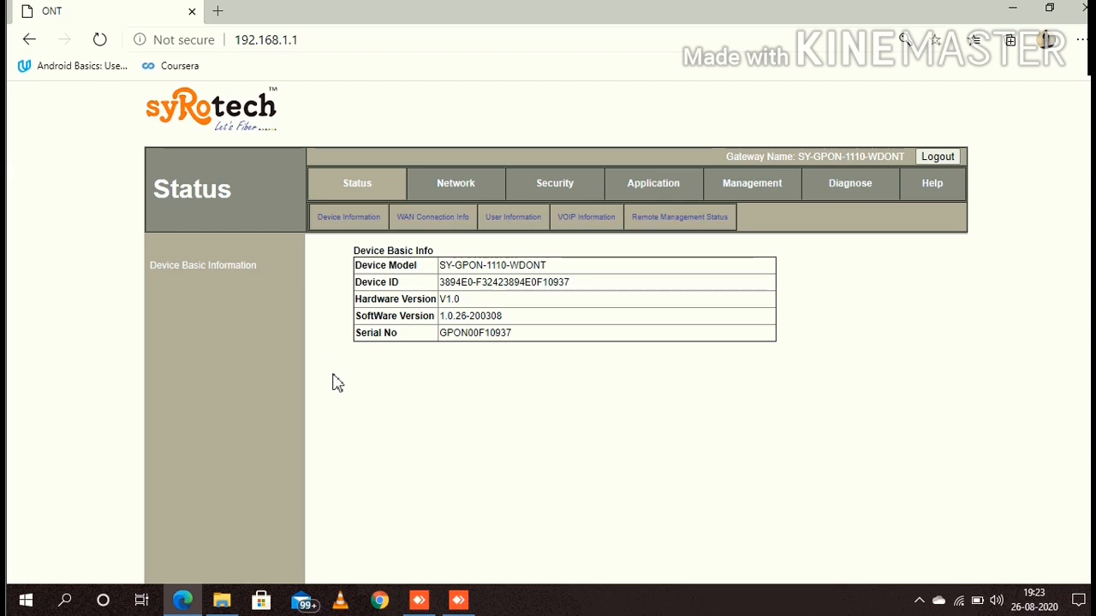
Start a new WAN connection in the network settings, with mode Route and IP protocol mode Ipv4
left_click(451, 190)
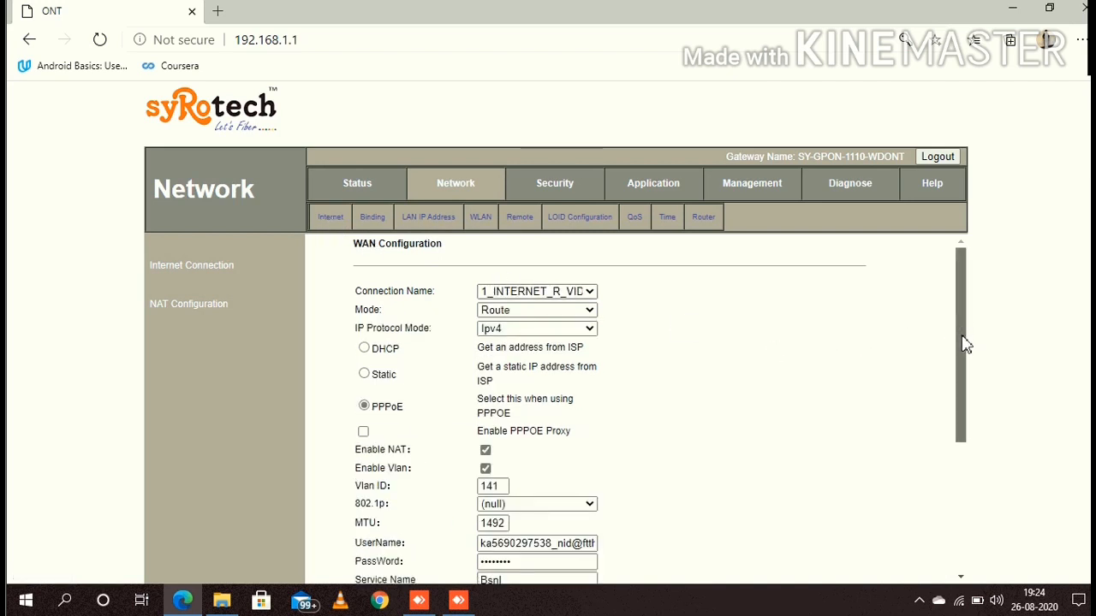
scroll(961, 338, "down", 1)
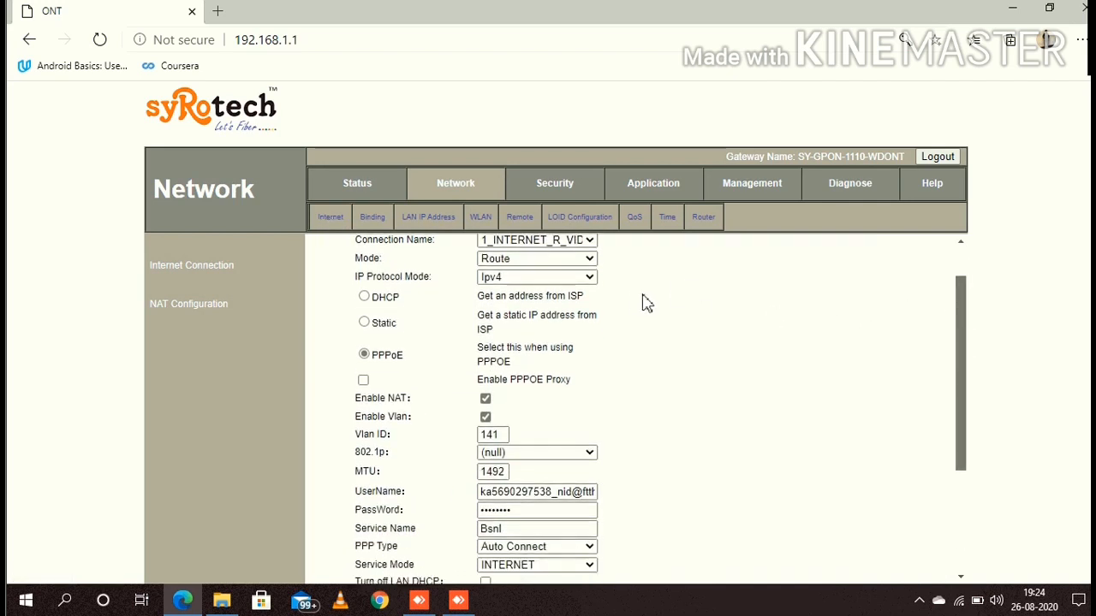
left_click(589, 241)
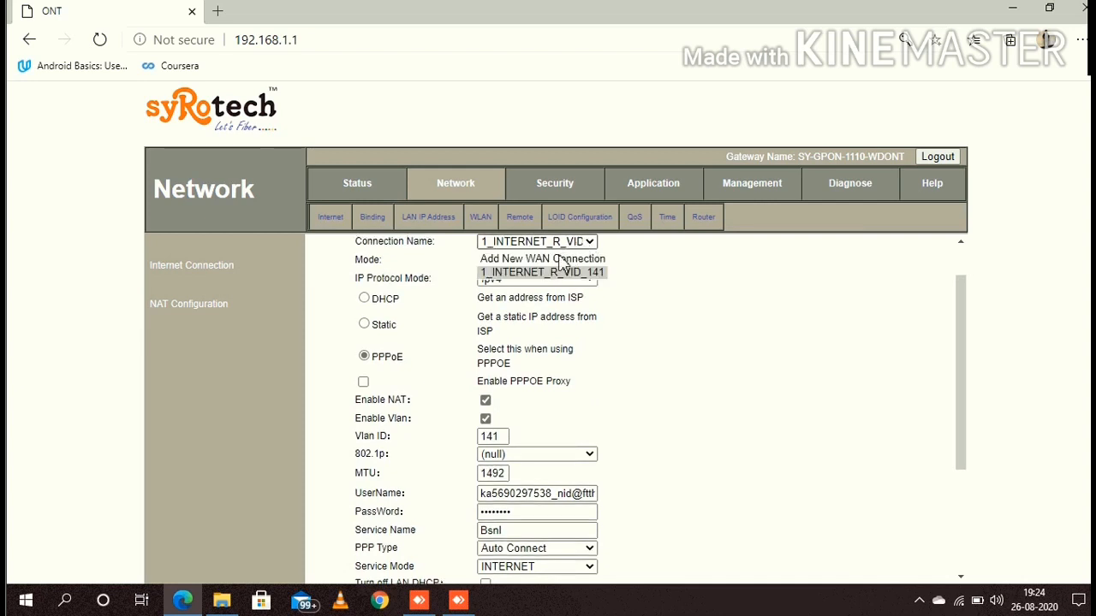
left_click(560, 258)
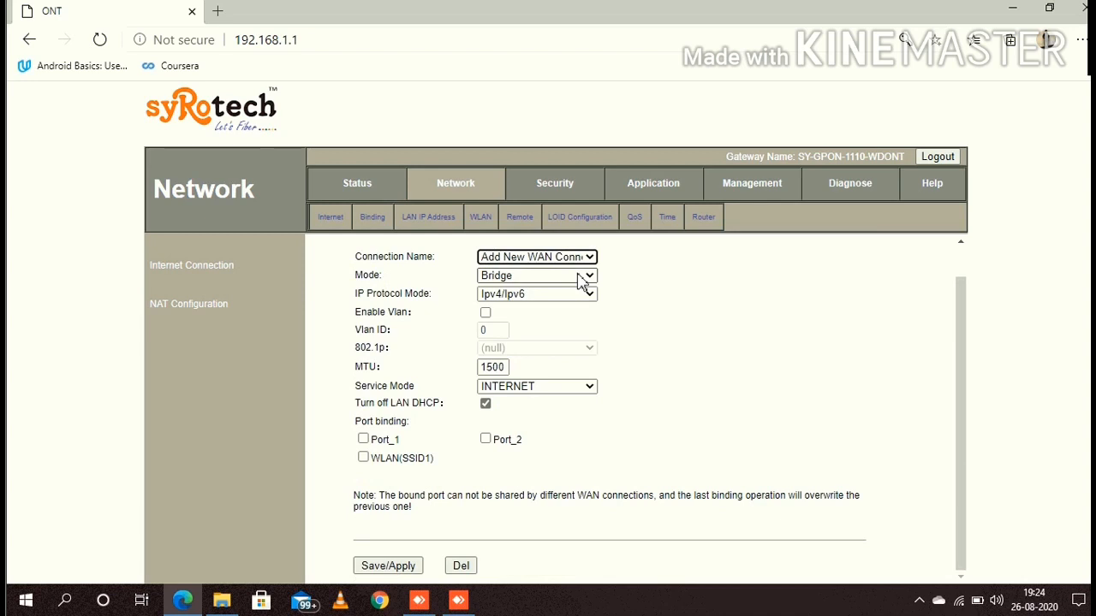
left_click(577, 275)
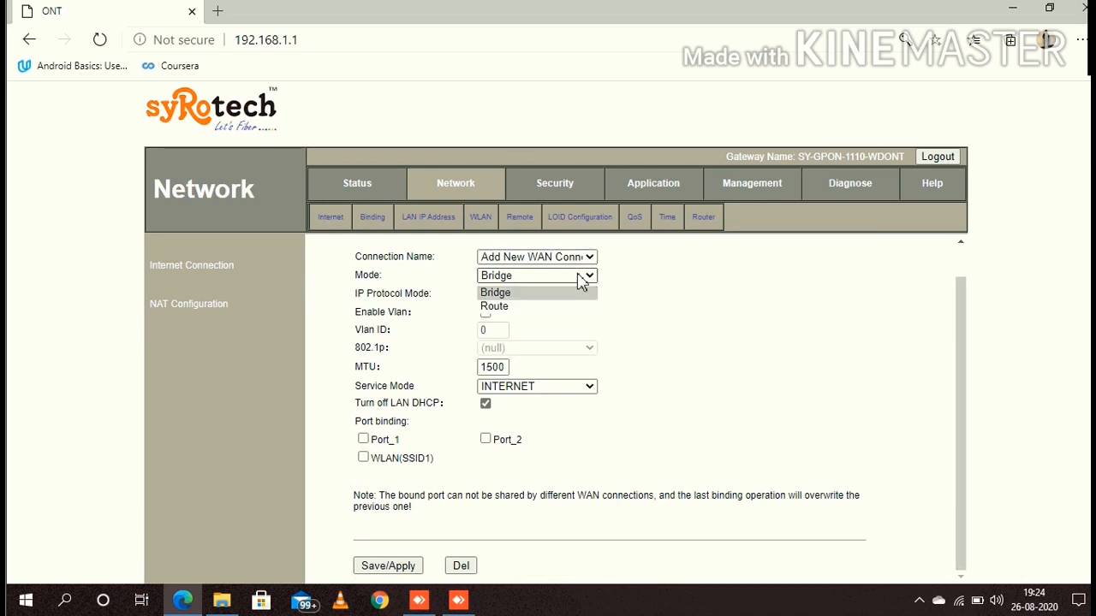
left_click(495, 307)
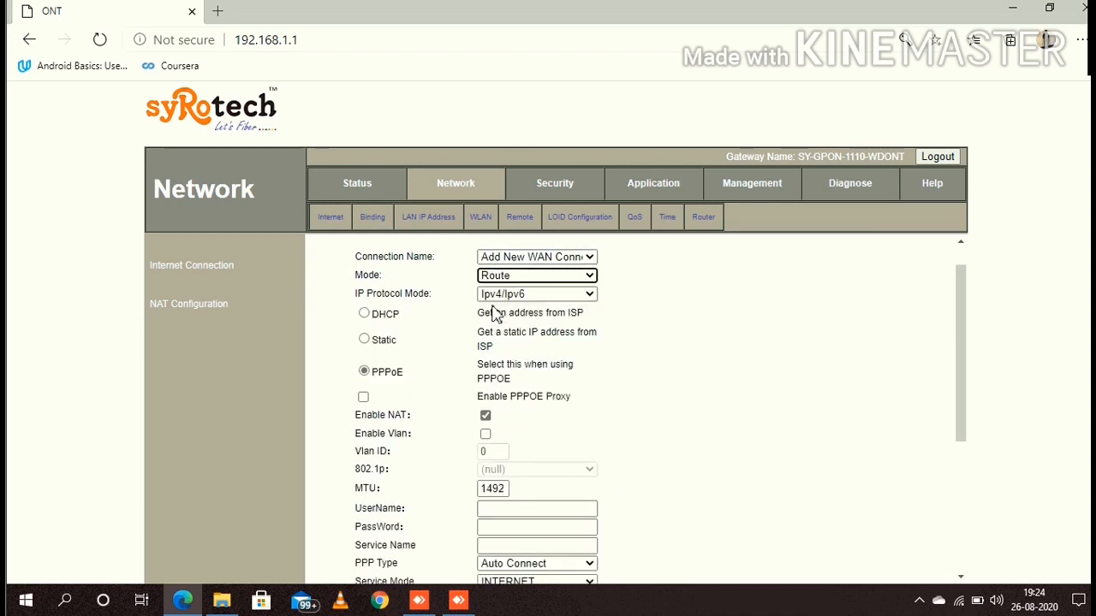
left_click(565, 296)
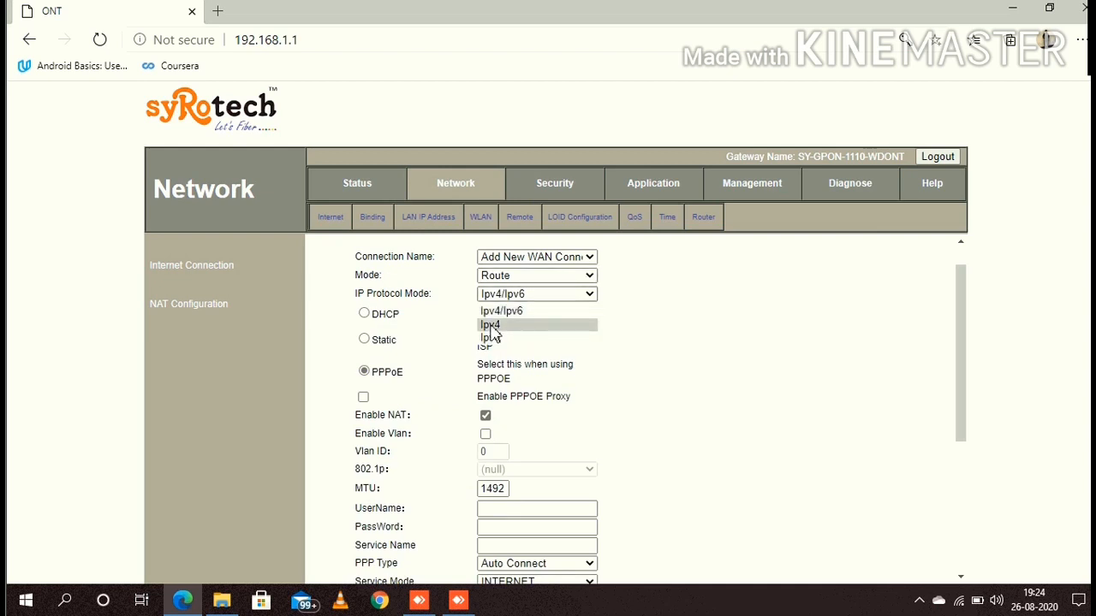
left_click(493, 325)
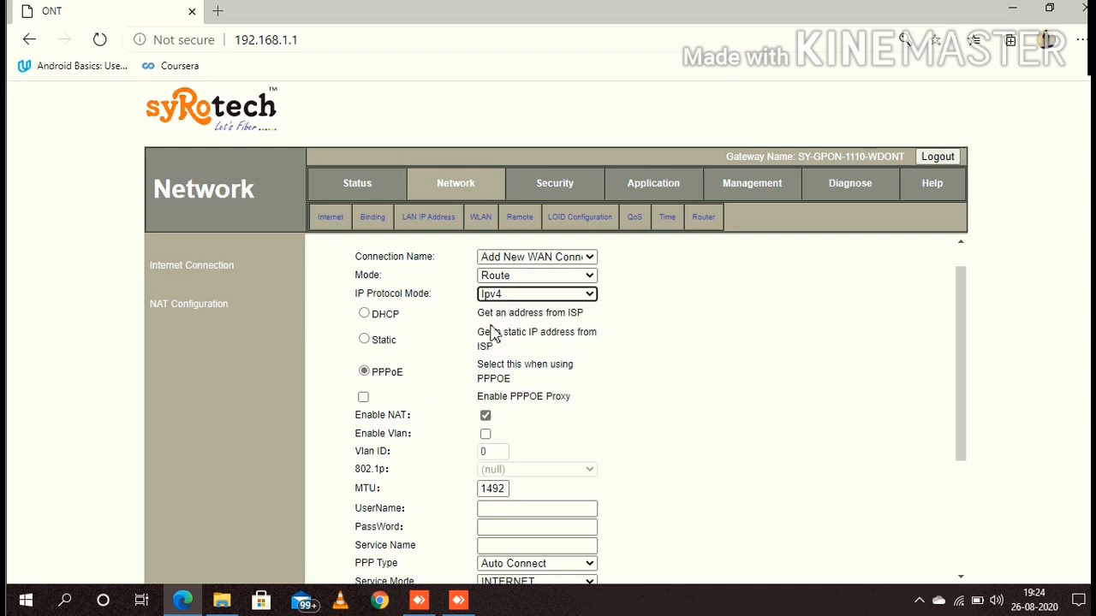
Use DHCP addressing for the new WAN connection and enable VLAN with VLAN ID 1830
left_click(365, 315)
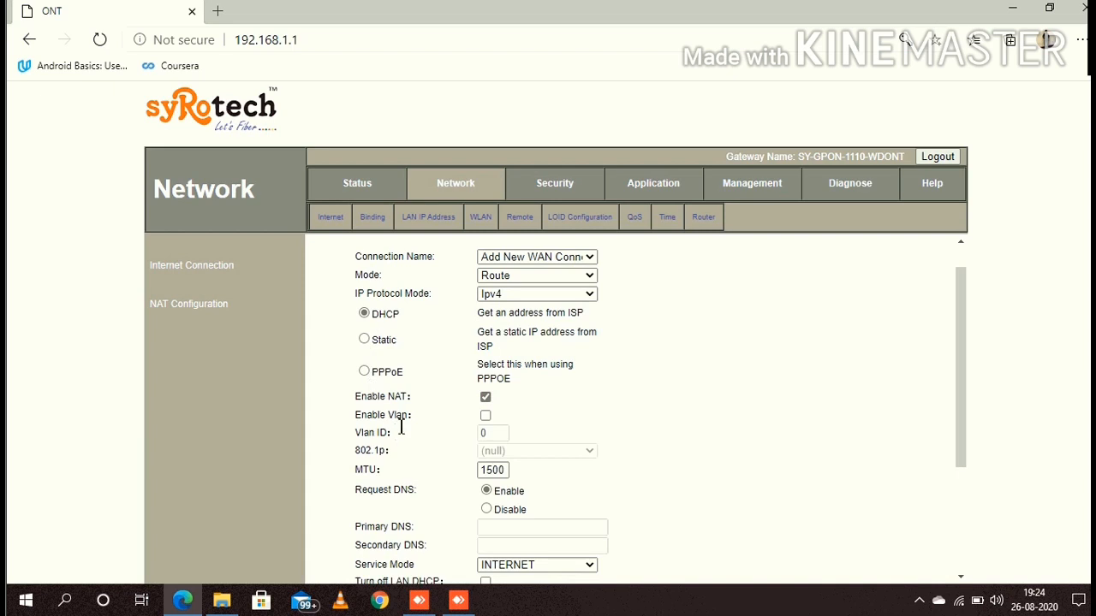
left_click(485, 417)
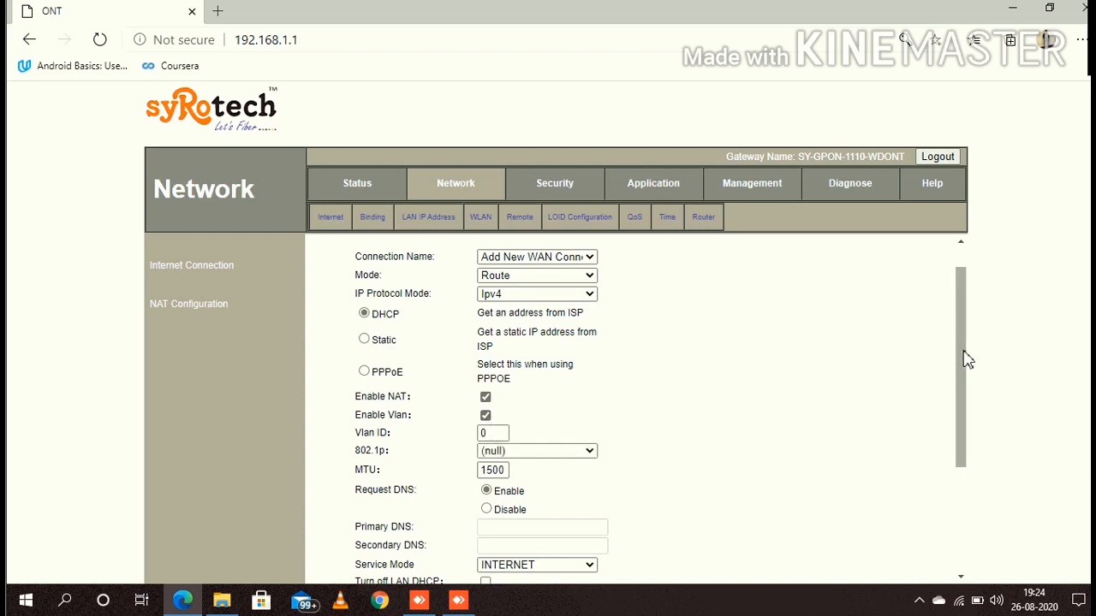
left_click_drag(966, 368, 580, 384)
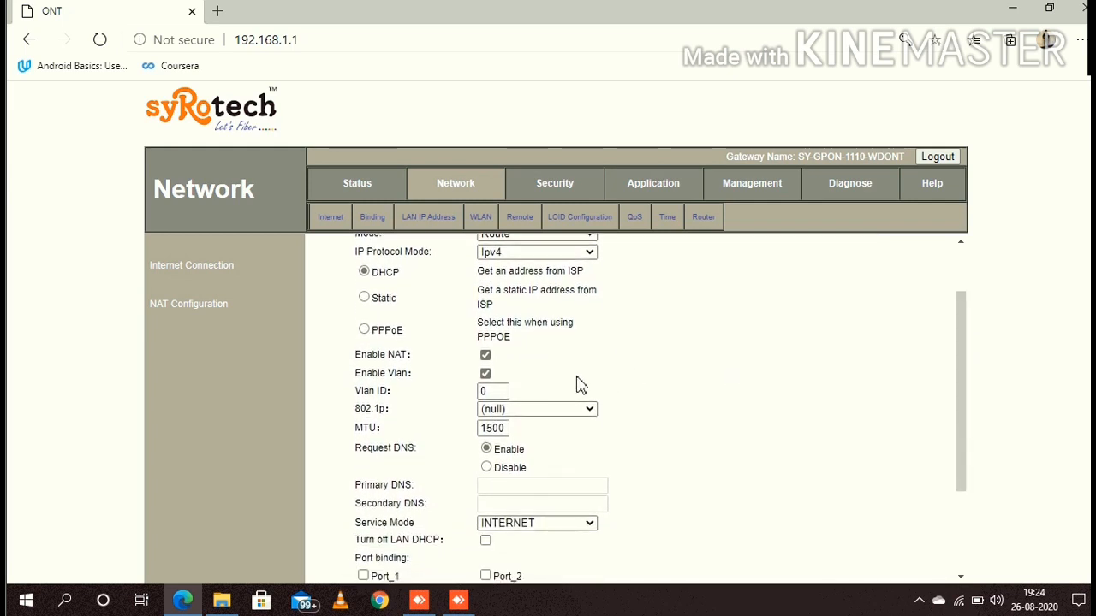
left_click(492, 392)
key("BackSpace")
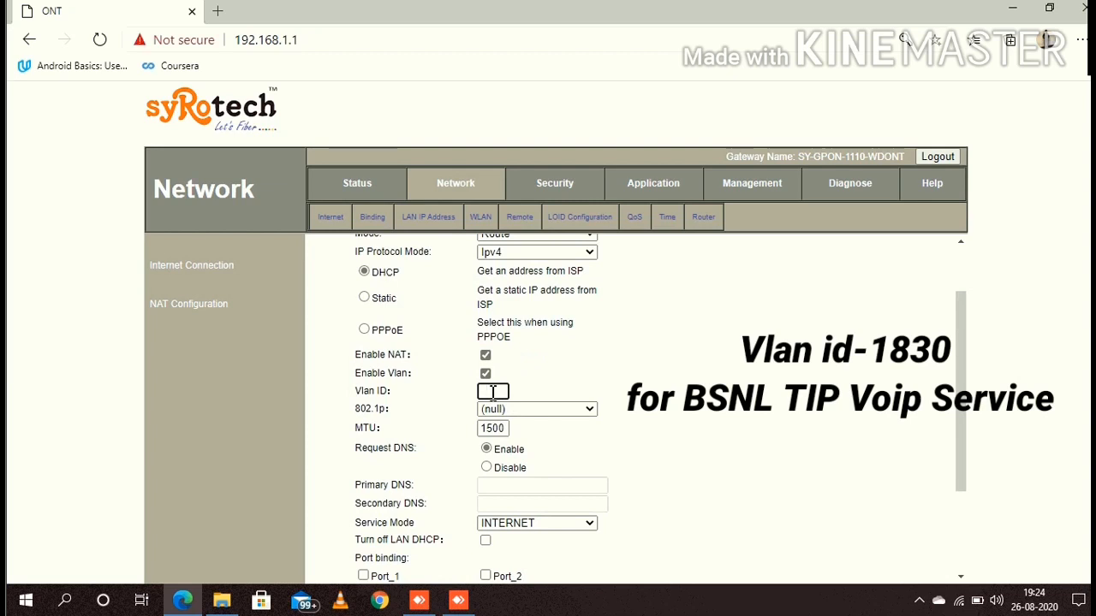
type("1830")
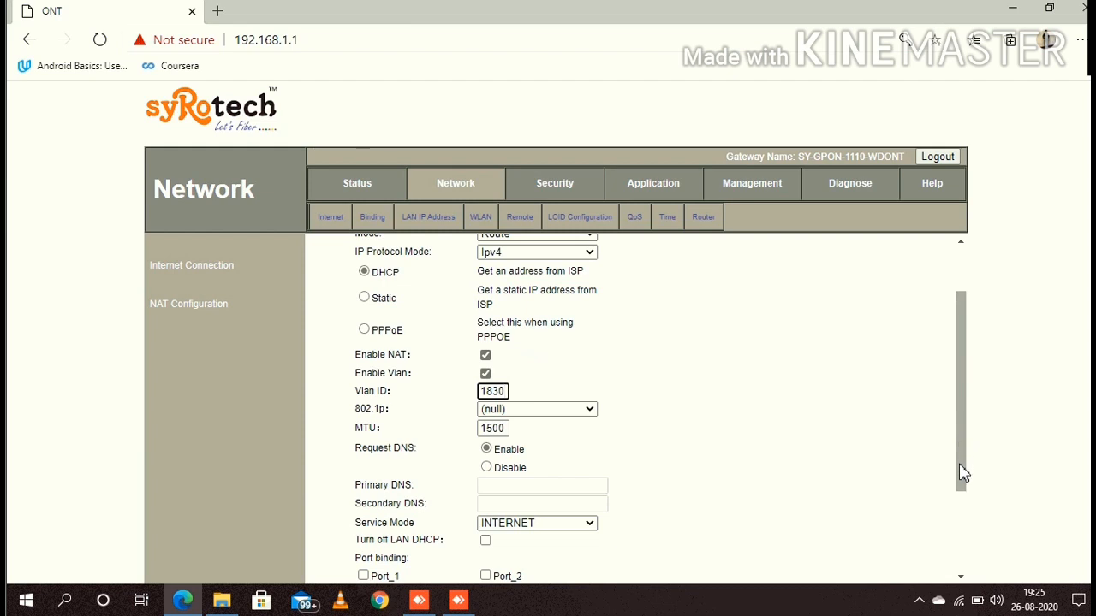
Set the new WAN connection's service mode to VOICE and save the configuration
left_click_drag(963, 476, 962, 527)
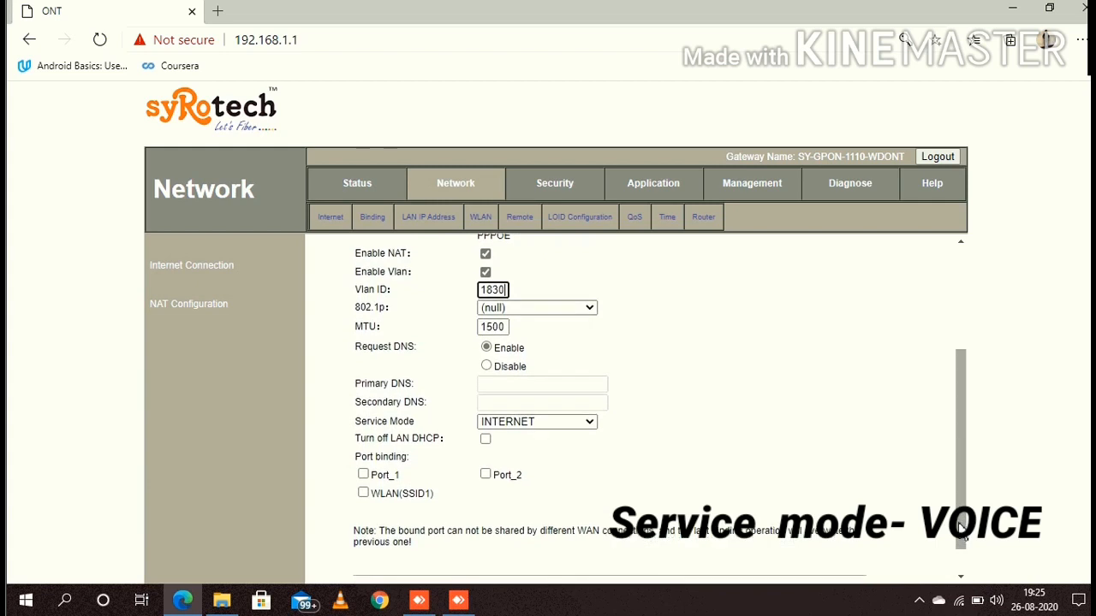
left_click(567, 427)
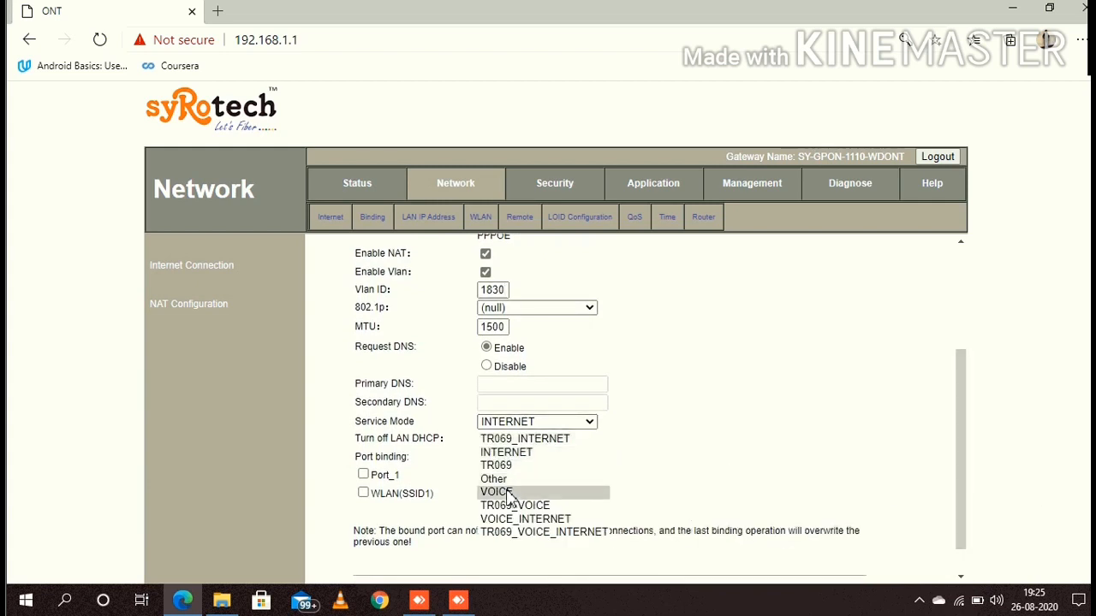
left_click(508, 493)
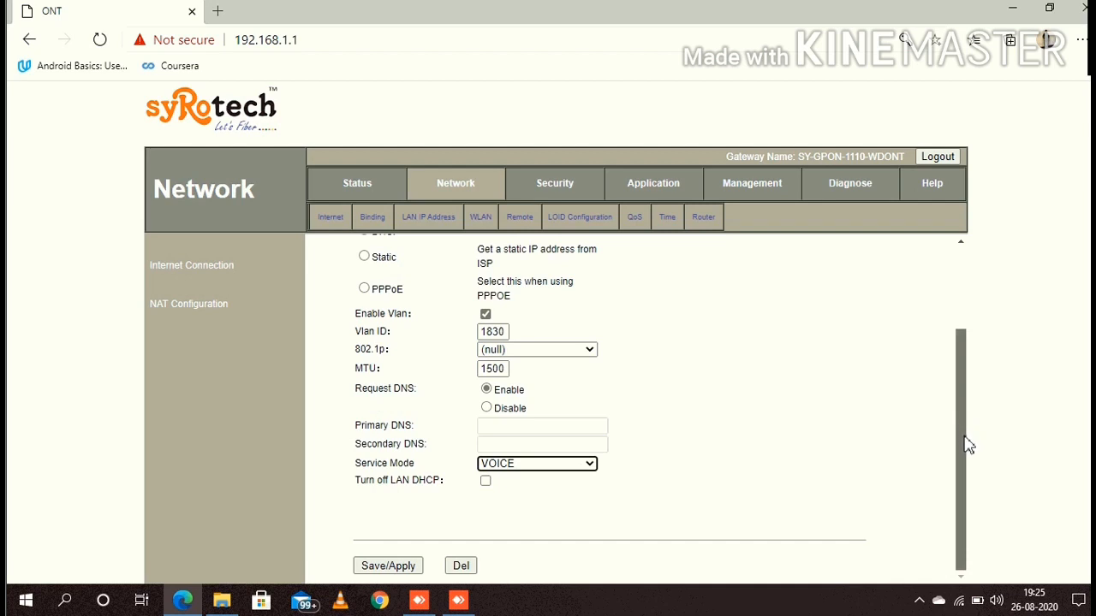
left_click(371, 568)
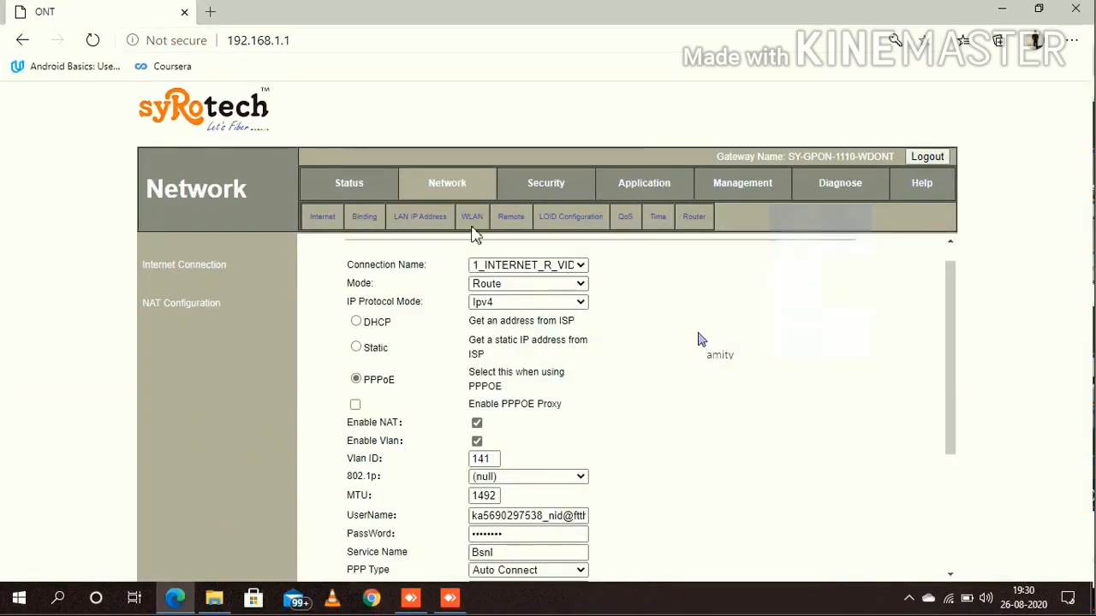
Display the saved connection 2_VOICE_R_VID_1830 in the WAN configuration and check its settings
left_click(324, 224)
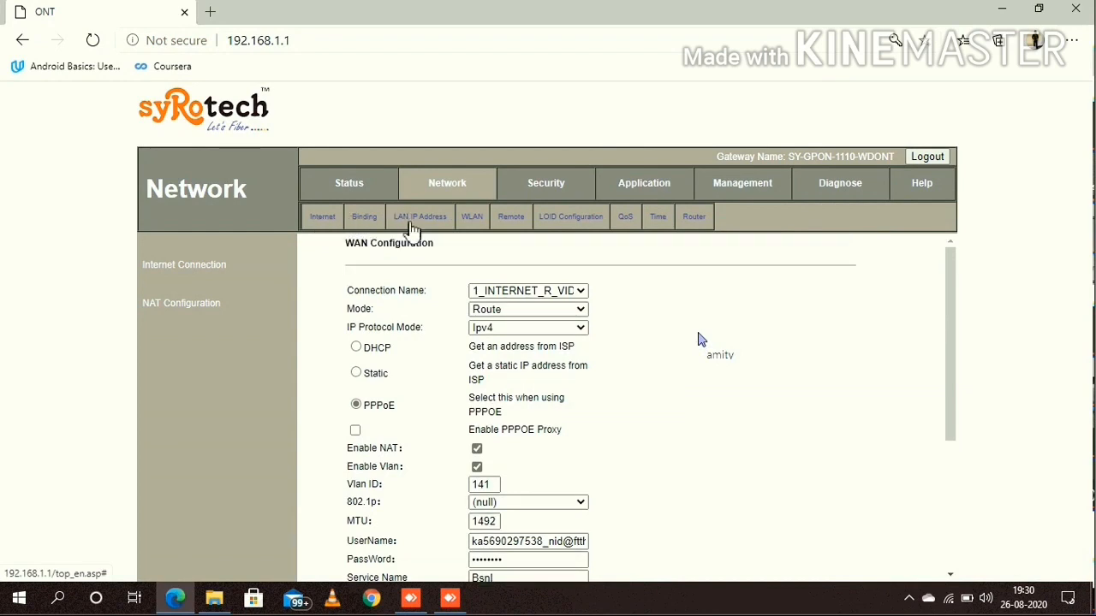
left_click(583, 295)
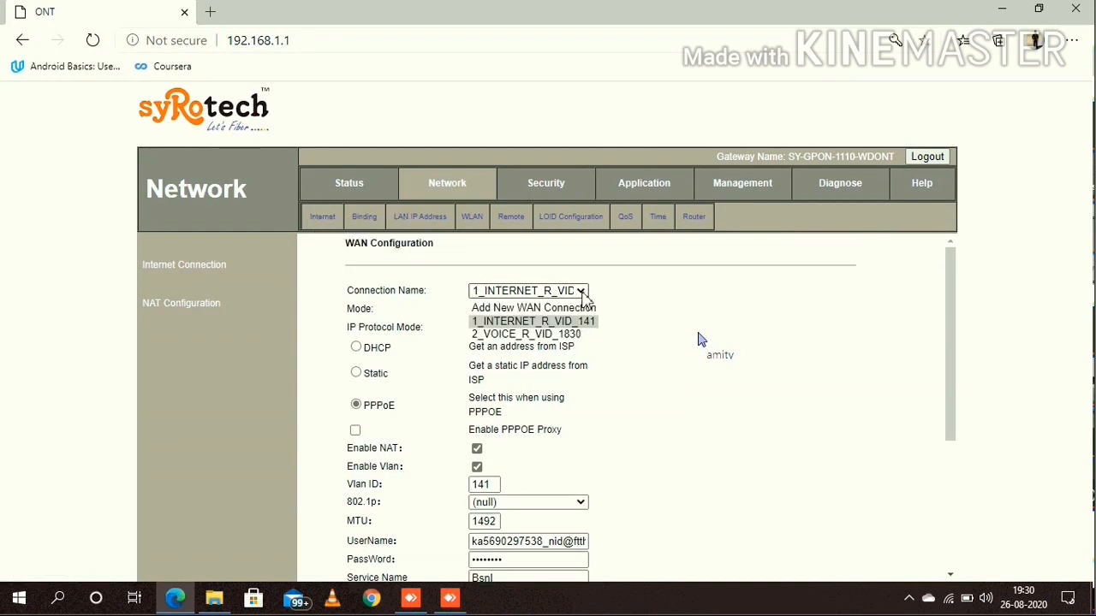
left_click(552, 334)
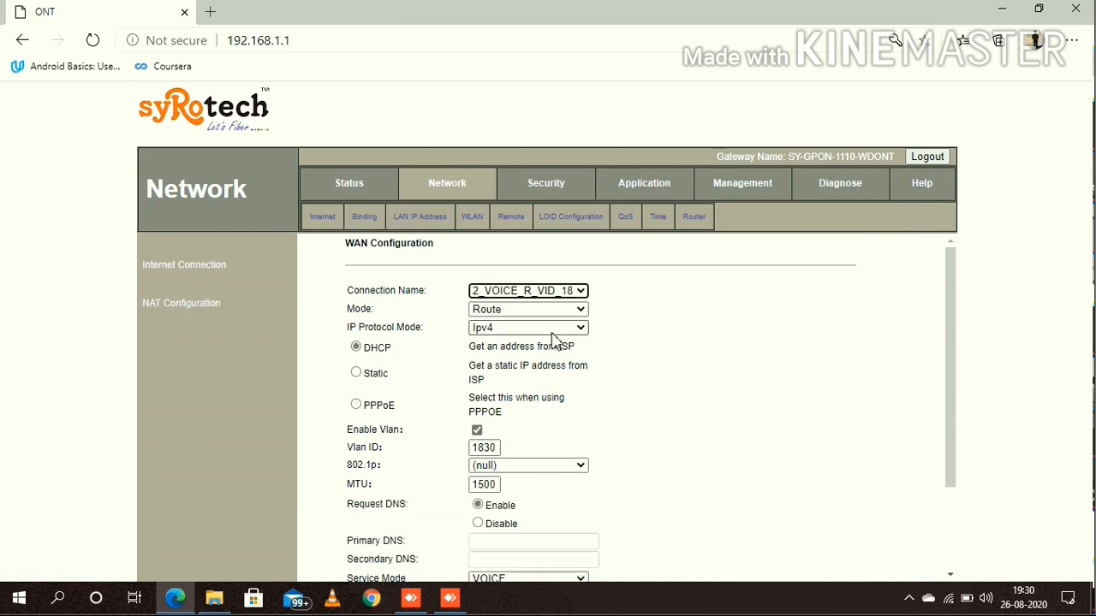
left_click_drag(951, 339, 952, 303)
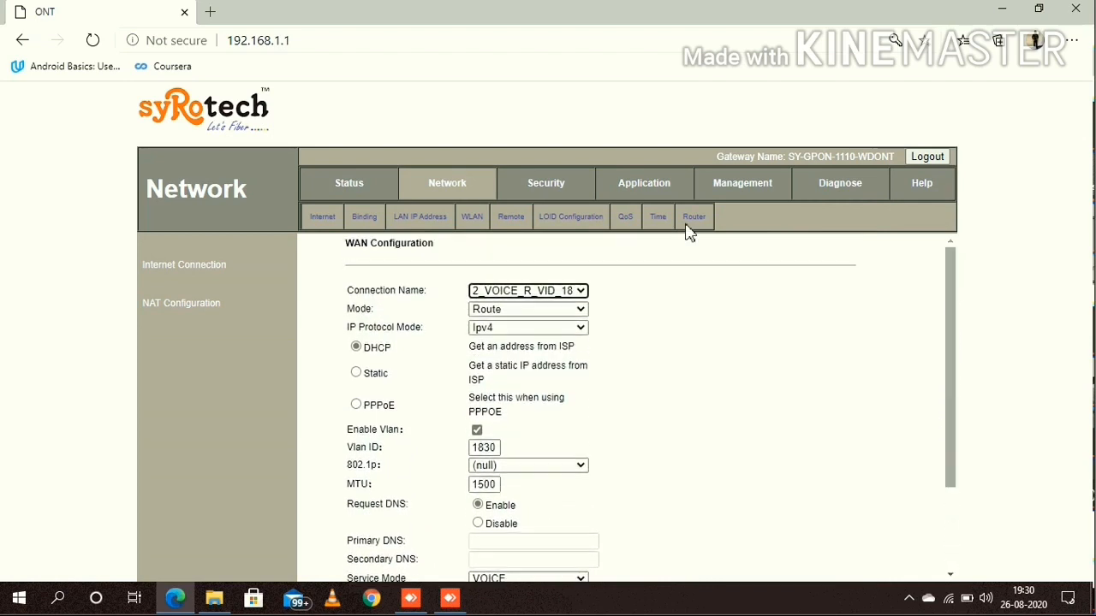
Set the primary SIP register address in the application's VOIP configuration to 192.168.149.78
left_click(638, 194)
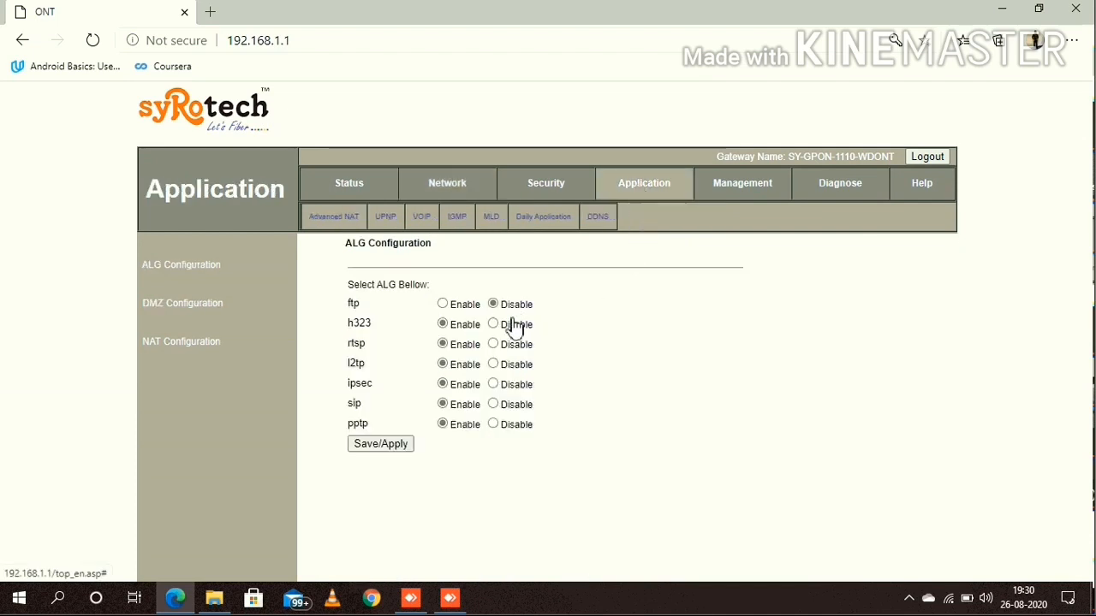
left_click(423, 224)
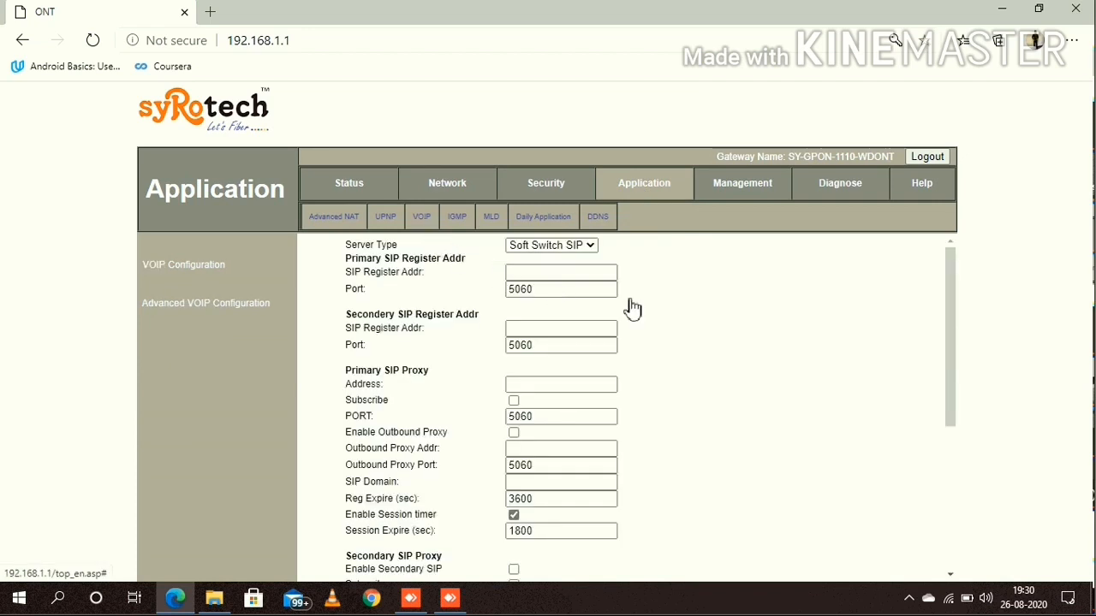
left_click(526, 274)
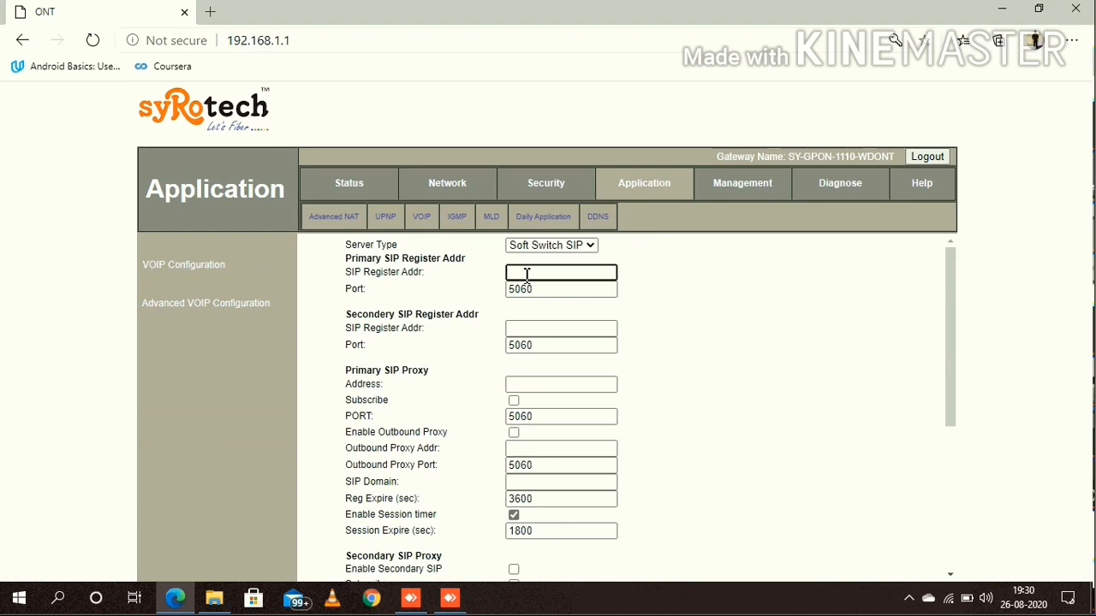
type("192.16")
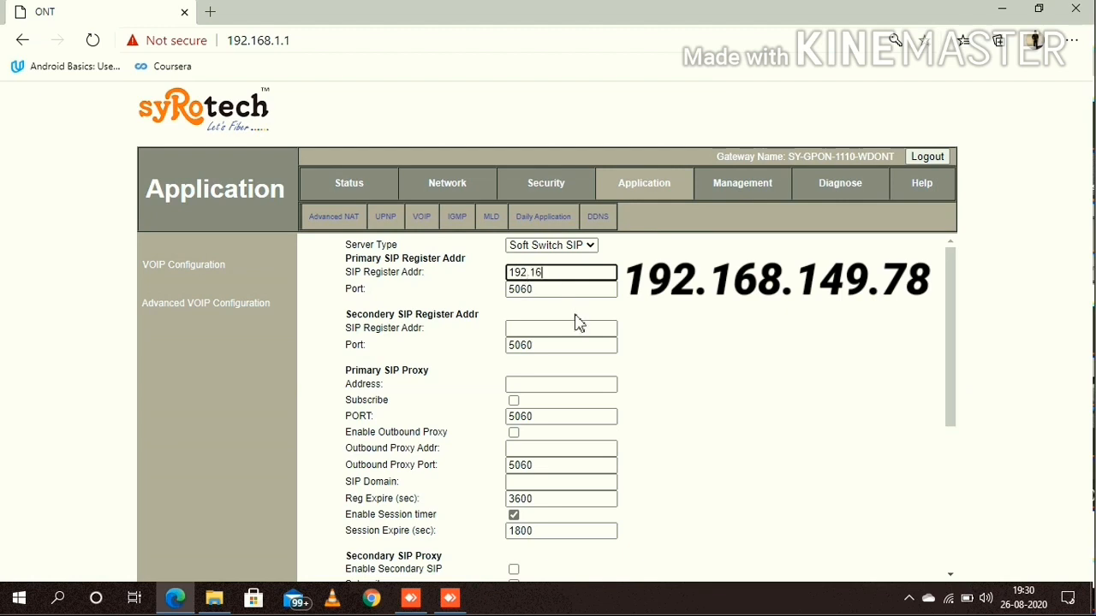
type("8.149.78")
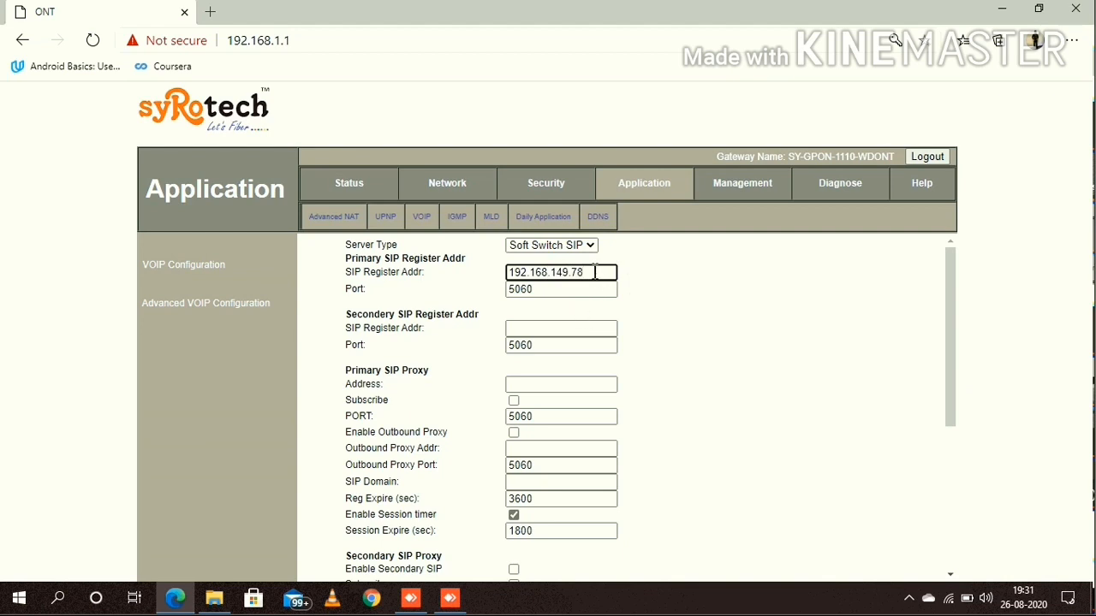
Copy the primary SIP register address 192.168.149.78 into the secondary SIP register address
left_click_drag(595, 272, 489, 276)
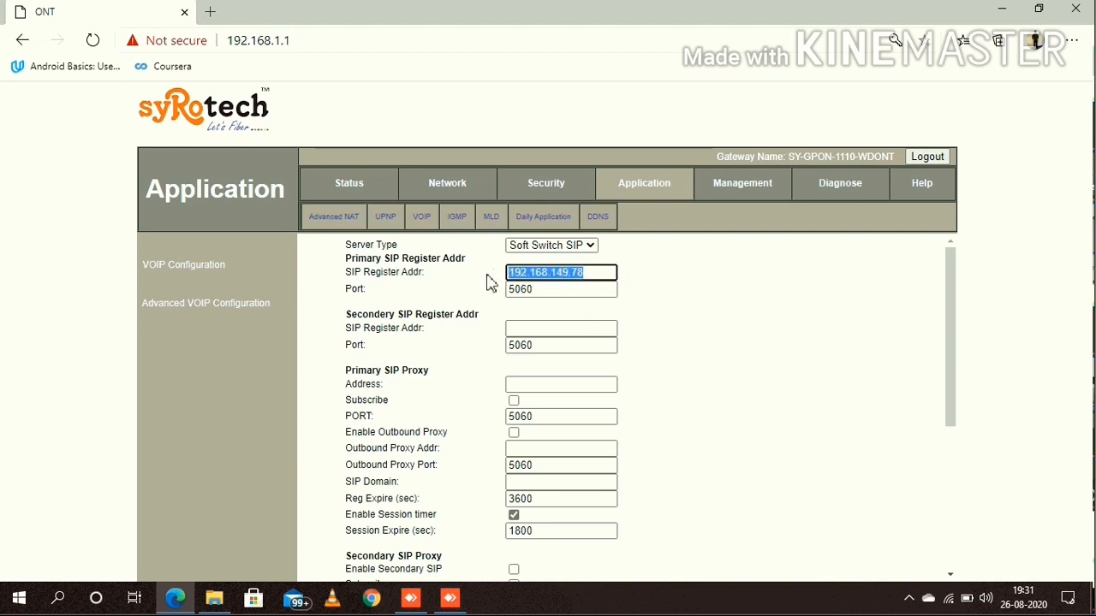
right_click(564, 272)
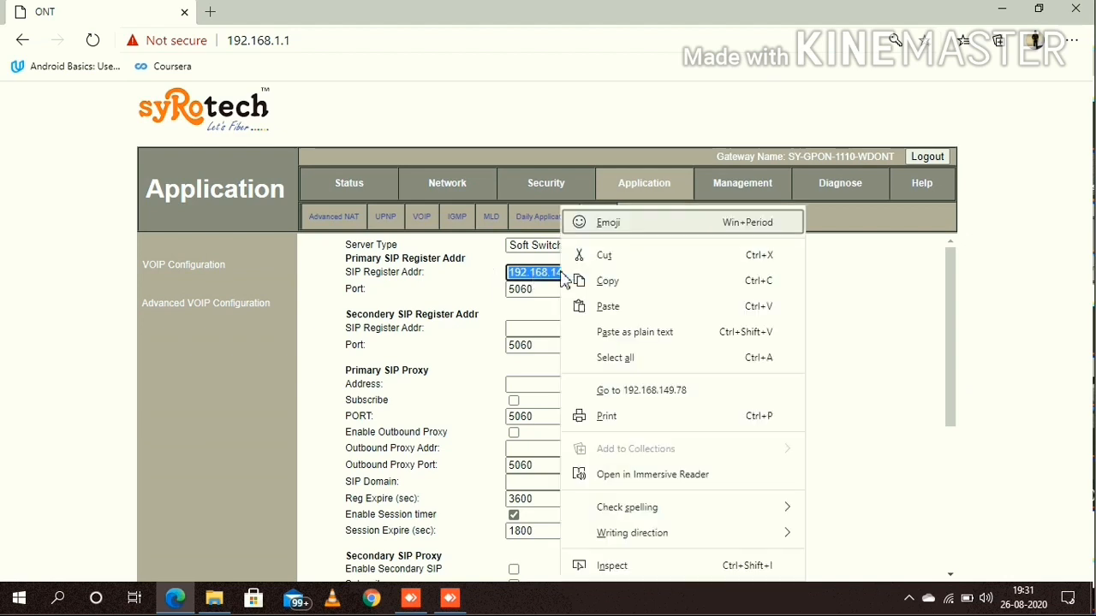
left_click(606, 284)
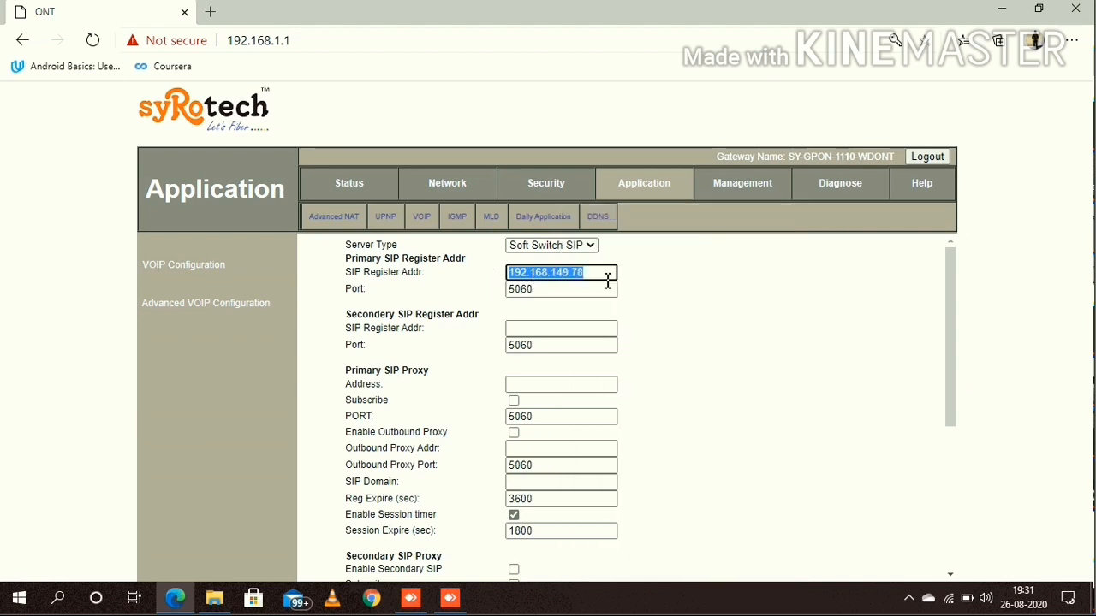
left_click(530, 328)
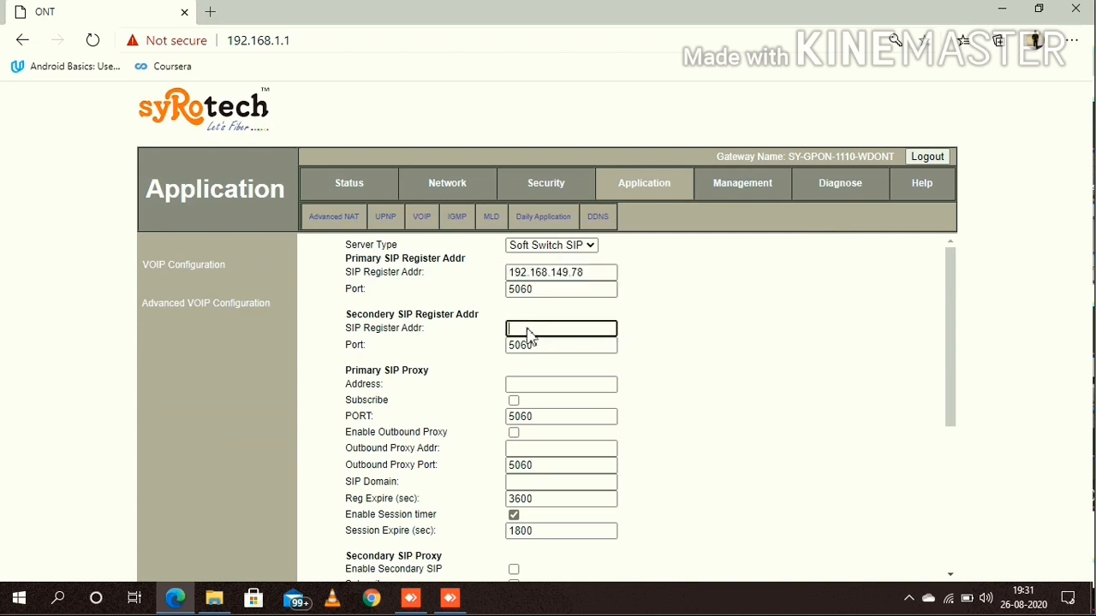
right_click(530, 334)
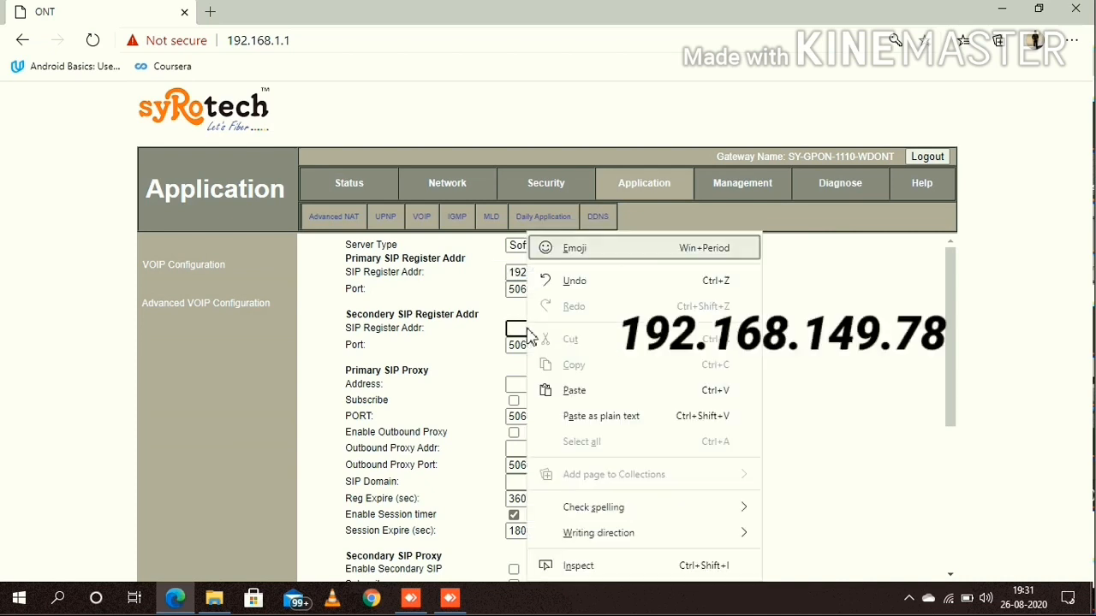
left_click(586, 395)
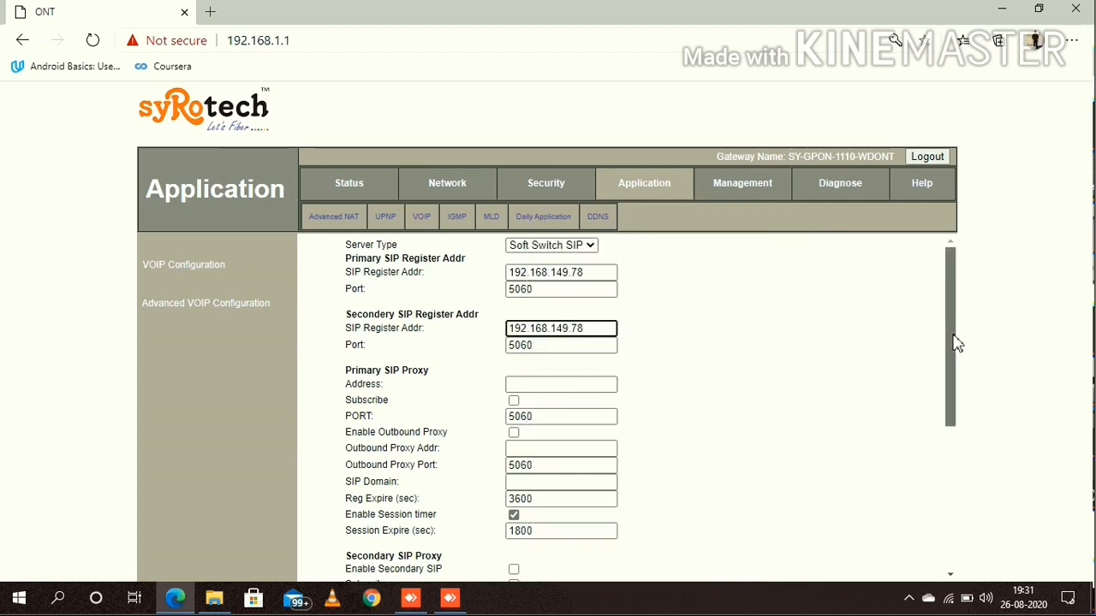
Replace the Line1 account name with a copy of the Line1 account number
left_click_drag(956, 342, 956, 372)
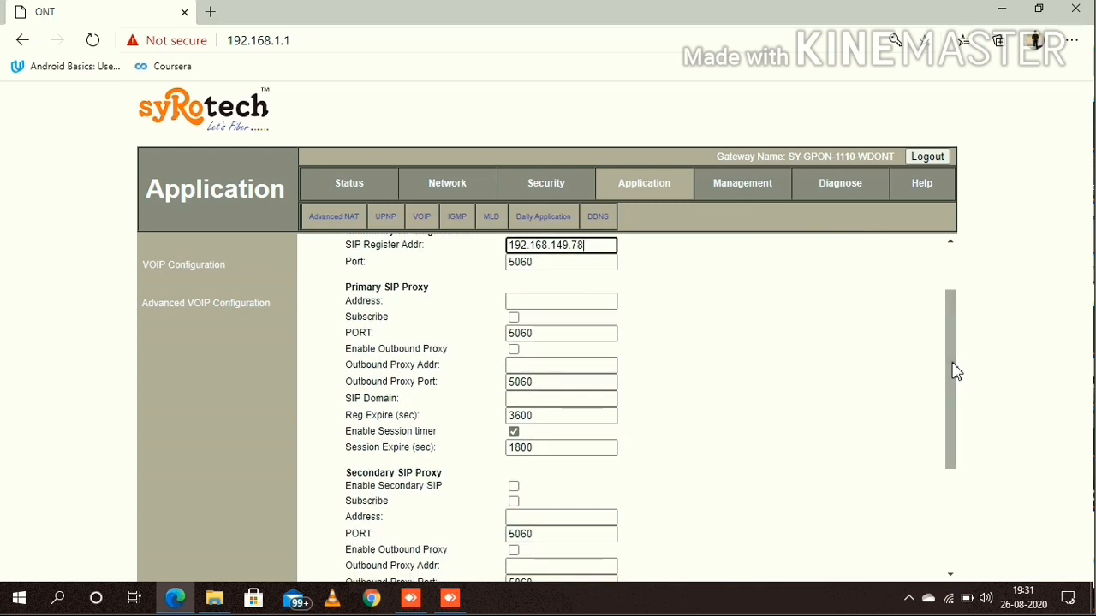
left_click_drag(956, 389, 954, 439)
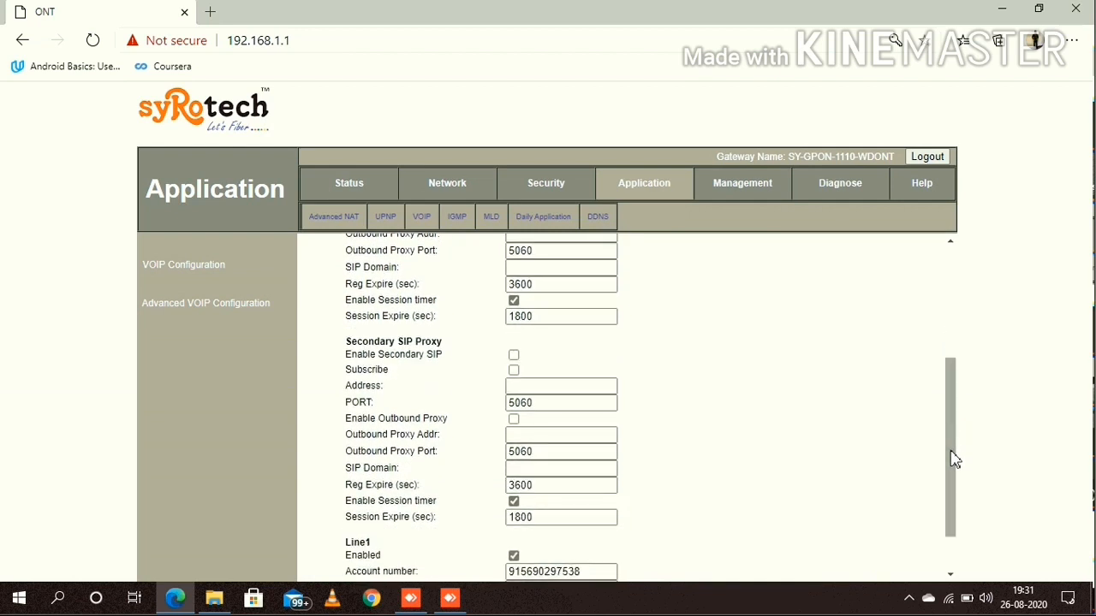
left_click_drag(953, 457, 953, 522)
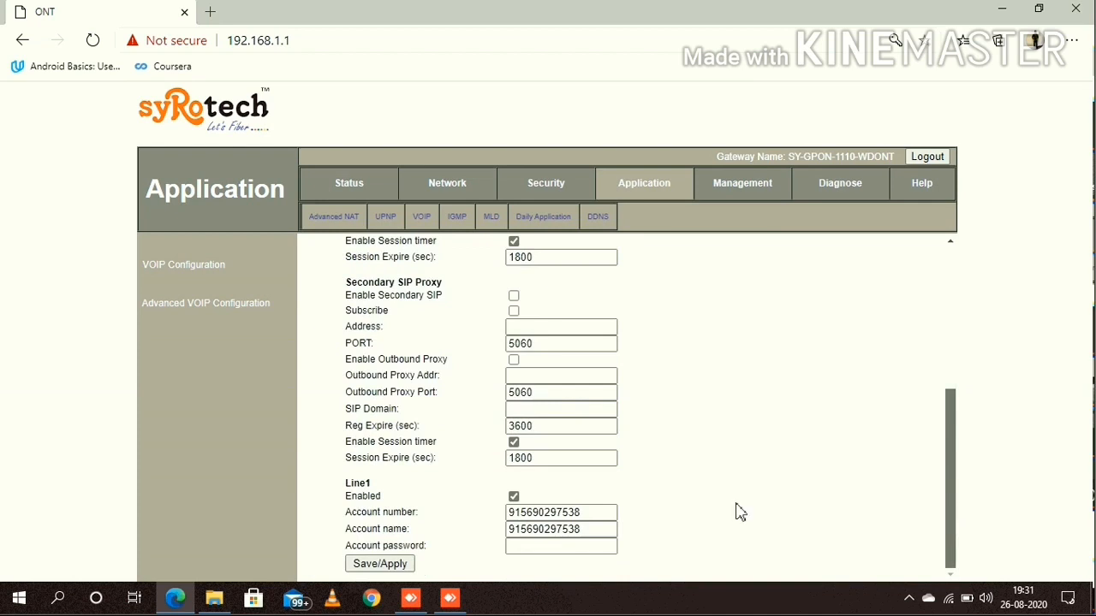
left_click(586, 514)
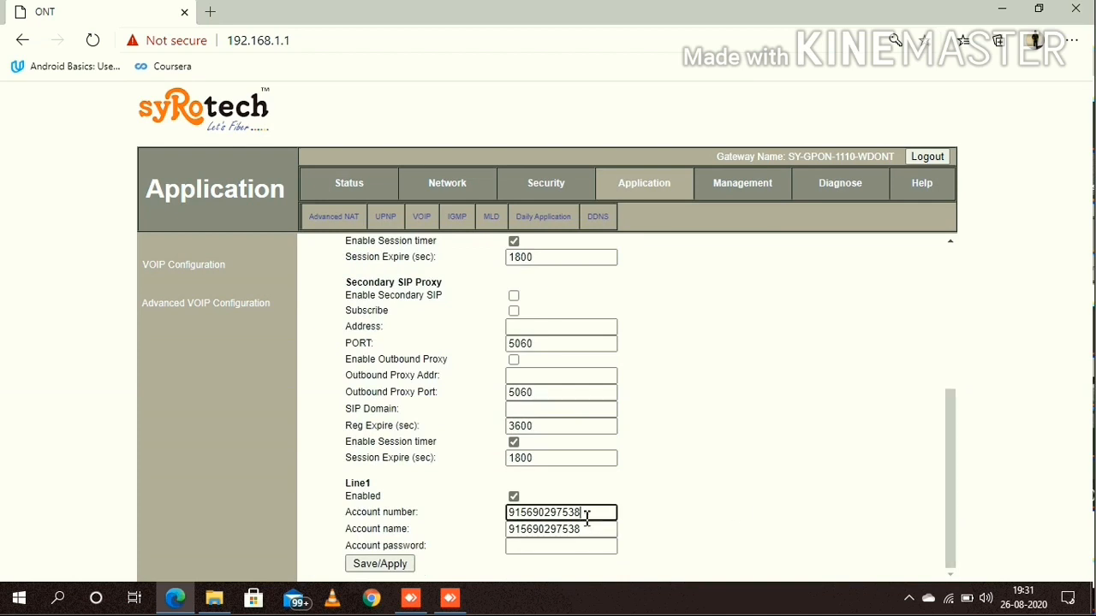
left_click_drag(585, 514, 493, 518)
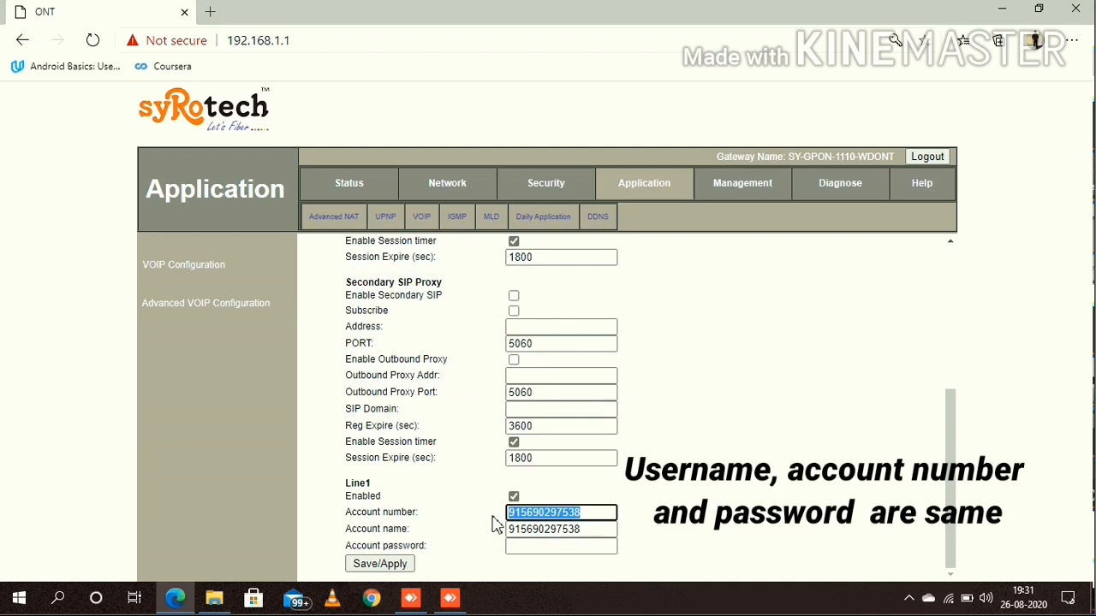
left_click(583, 529)
key("BackSpace")
key("BackSpace")
key("BackSpace")
key("BackSpace")
key("BackSpace")
key("BackSpace")
key("BackSpace")
key("BackSpace")
key("BackSpace")
key("BackSpace")
key("BackSpace")
key("BackSpace")
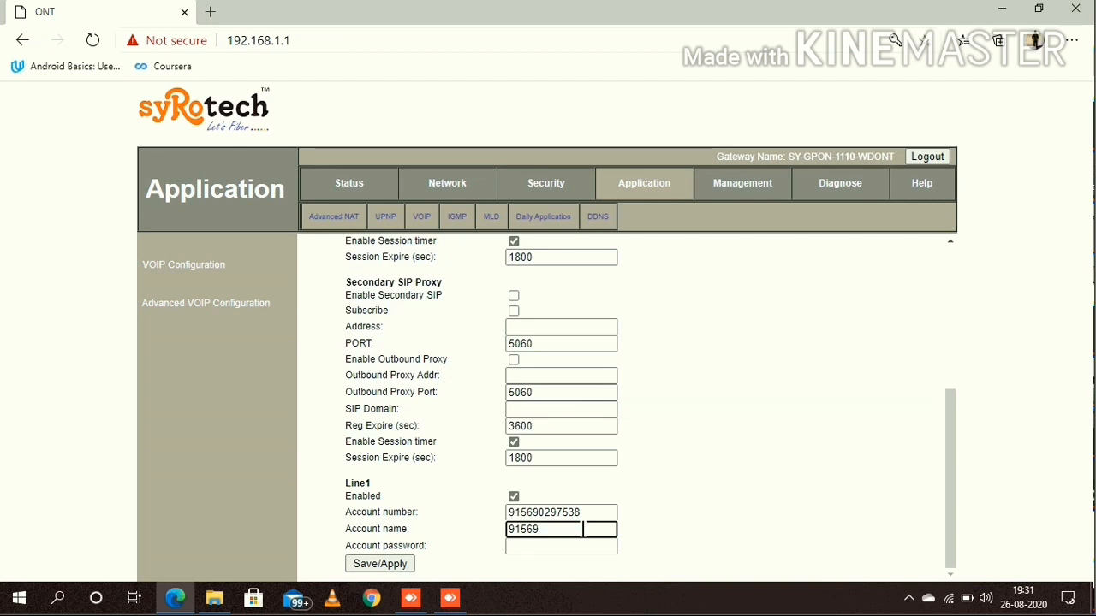
key("ctrl+v")
Fill in the Line1 account password, apply the VOIP configuration and review the saved settings
left_click(583, 545)
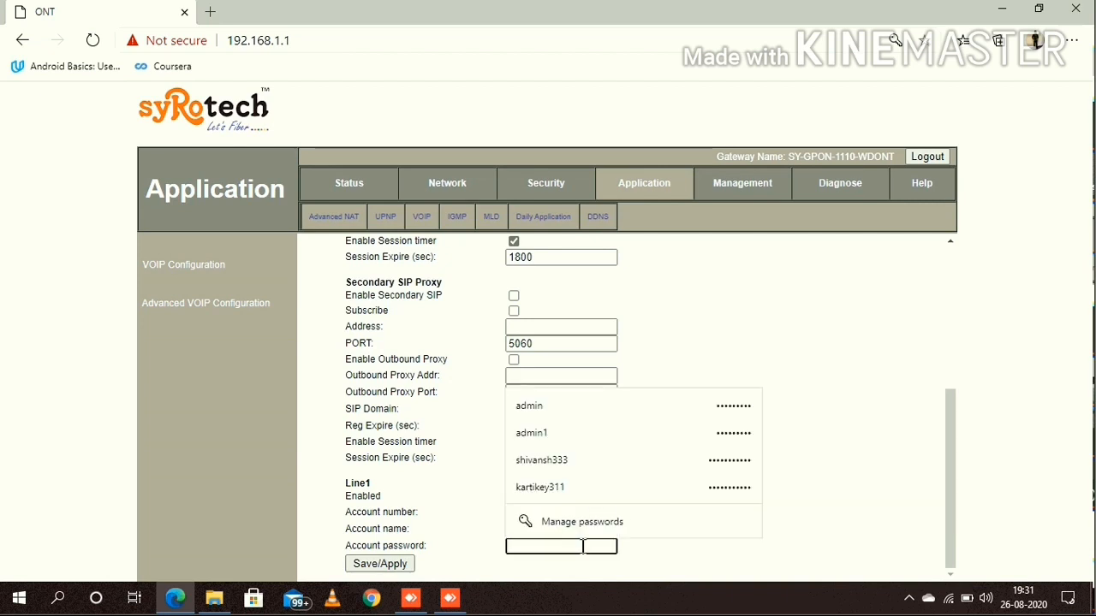
key("ctrl+v")
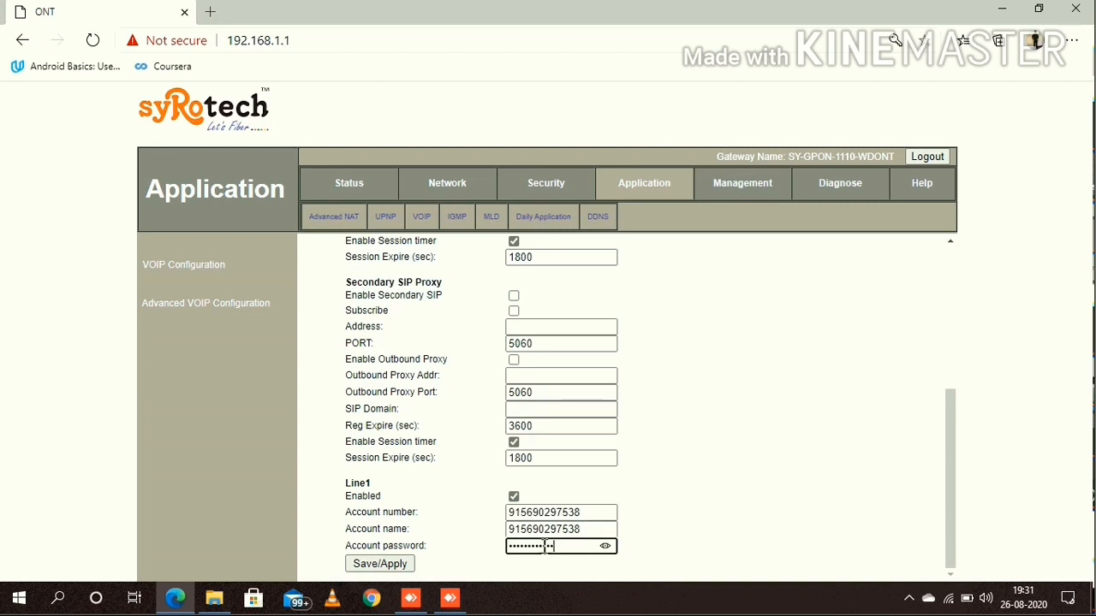
left_click(381, 567)
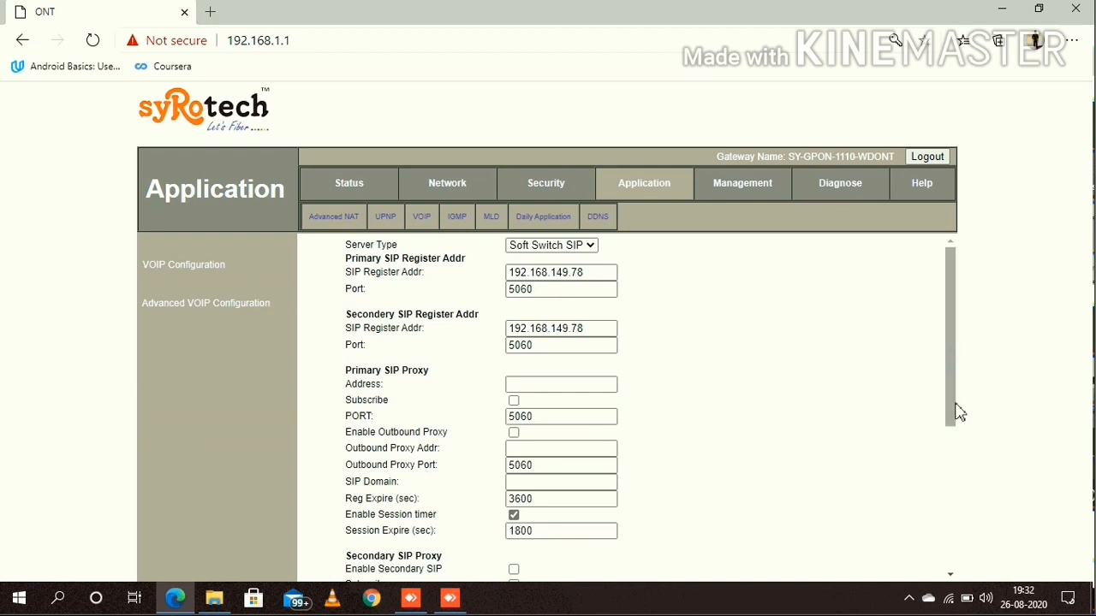
left_click_drag(959, 412, 950, 535)
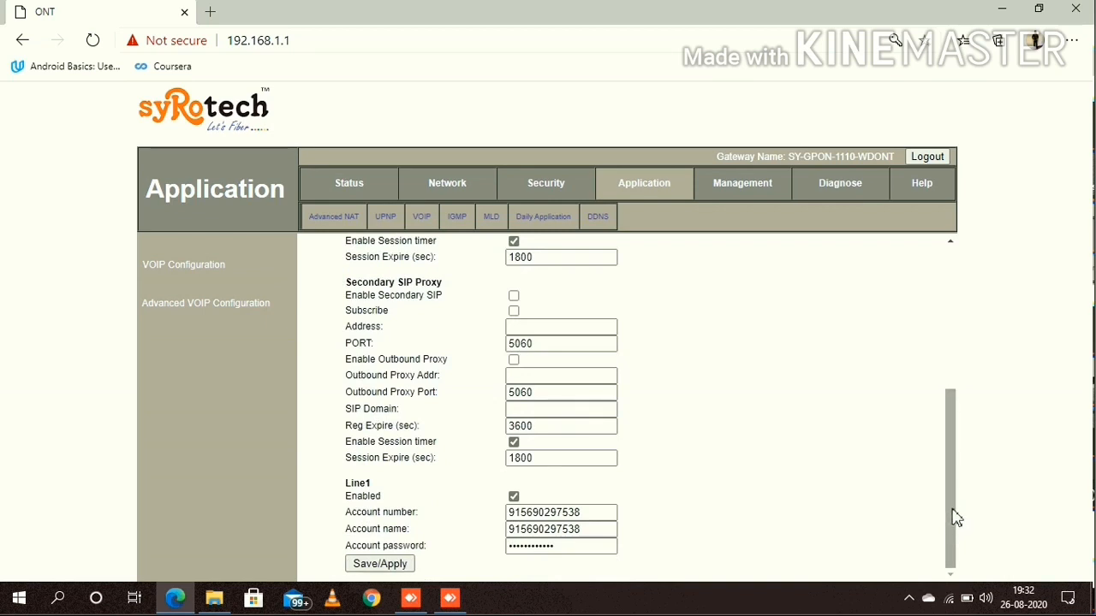
left_click_drag(953, 496, 951, 386)
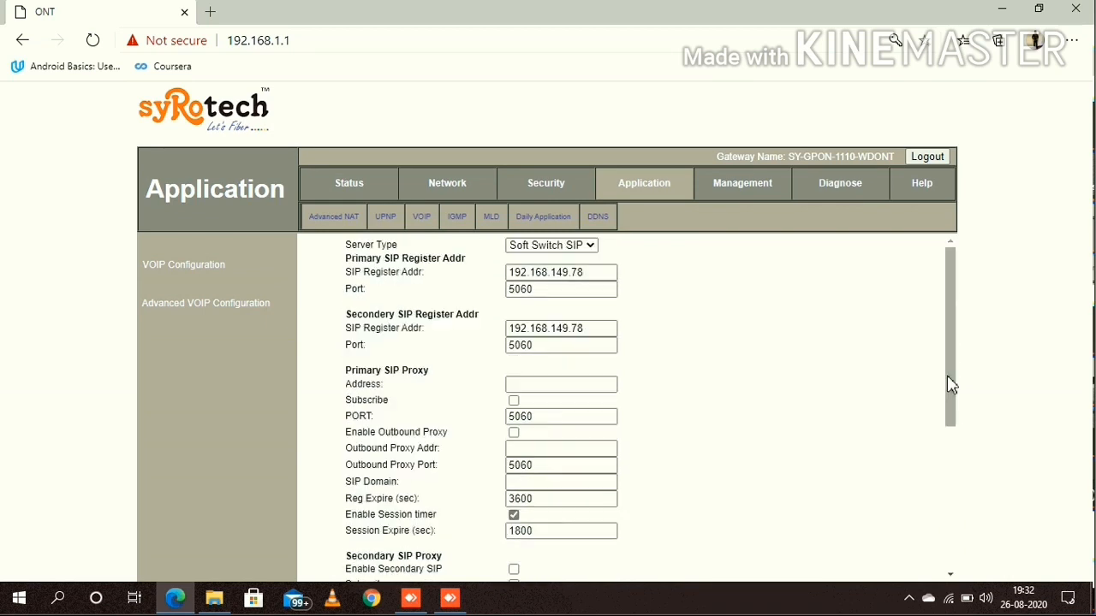
Decline the browser's offer to save the password and check the service state in the VOIP status information
left_click(346, 192)
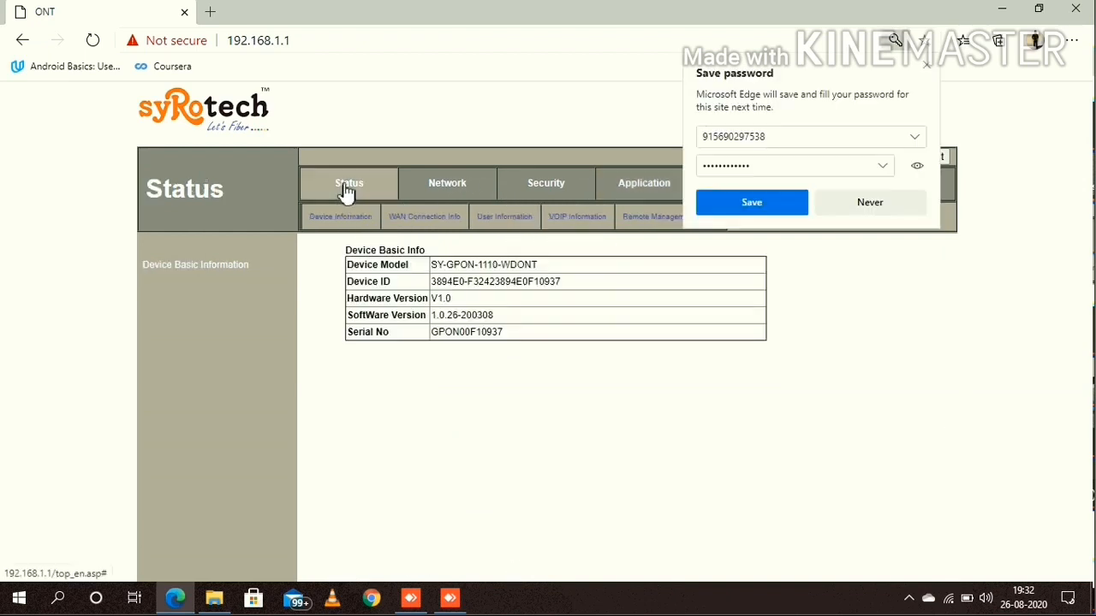
left_click(882, 211)
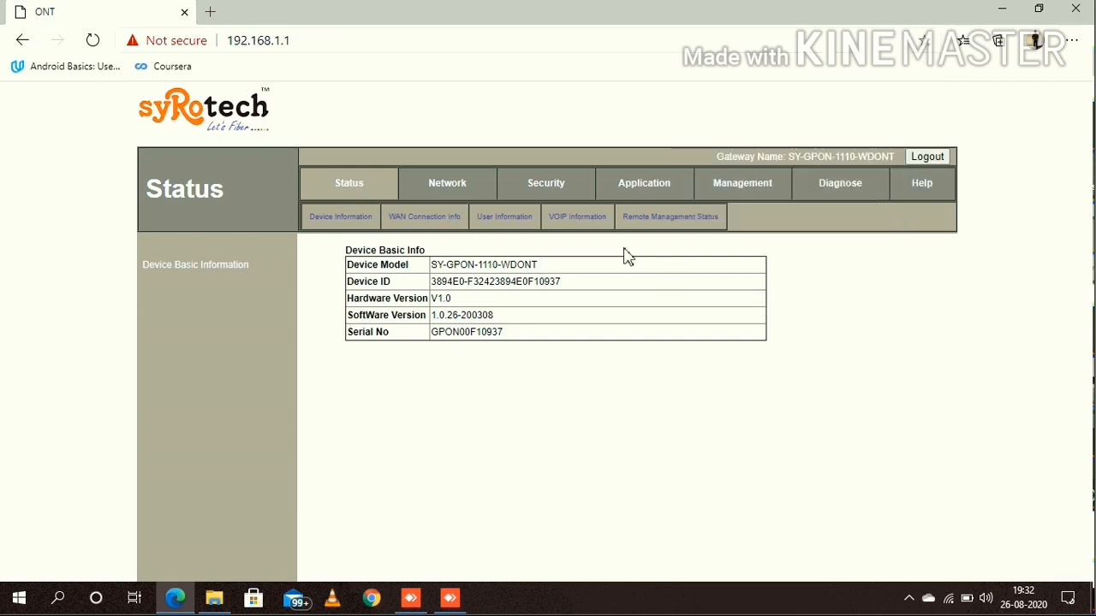
left_click(577, 221)
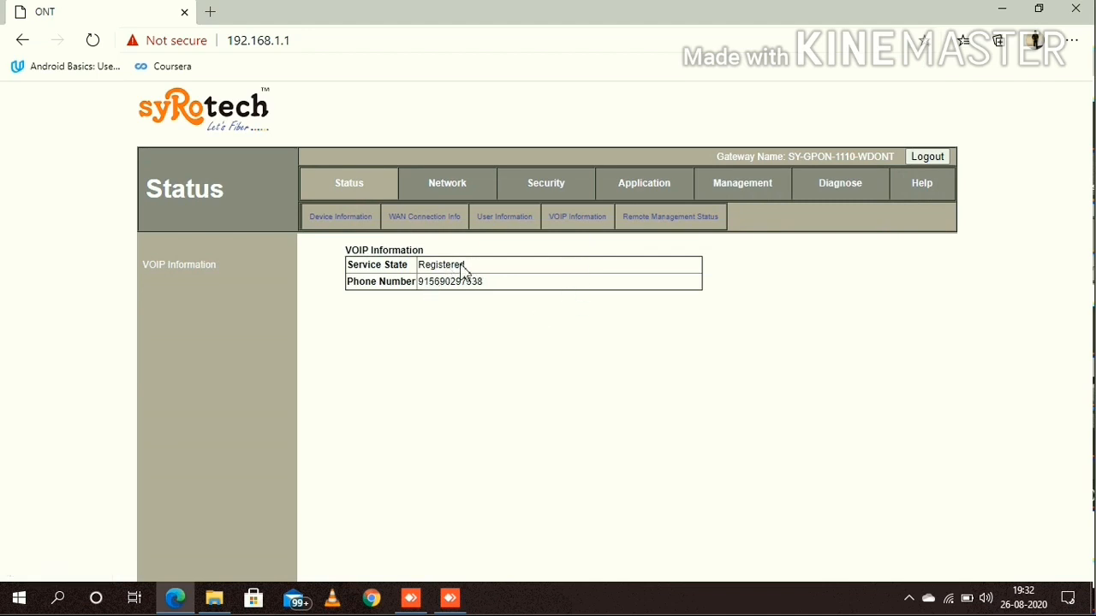
left_click_drag(466, 265, 420, 265)
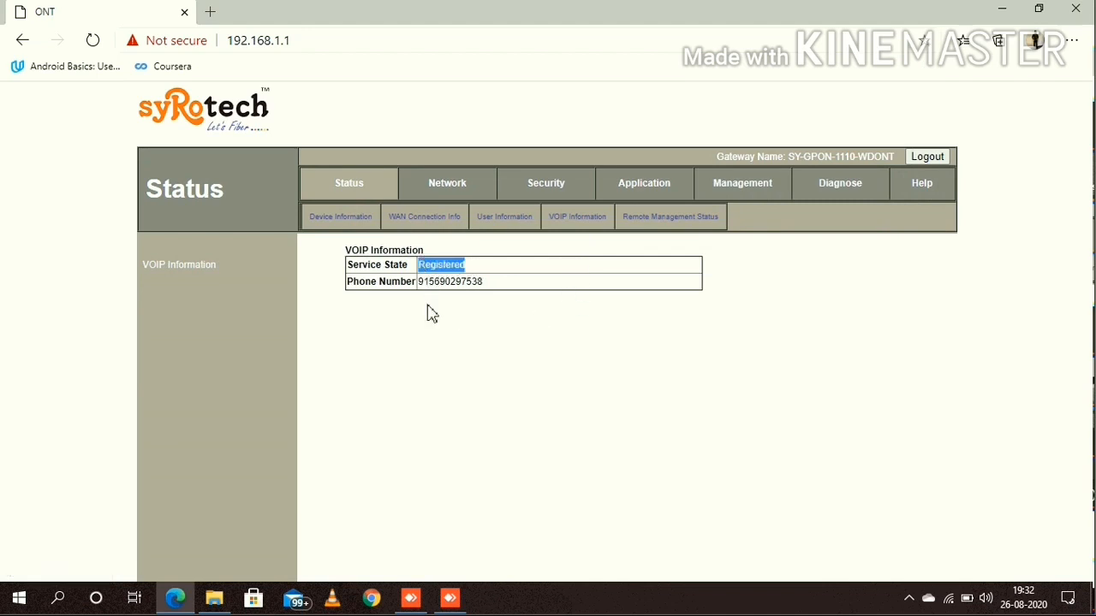